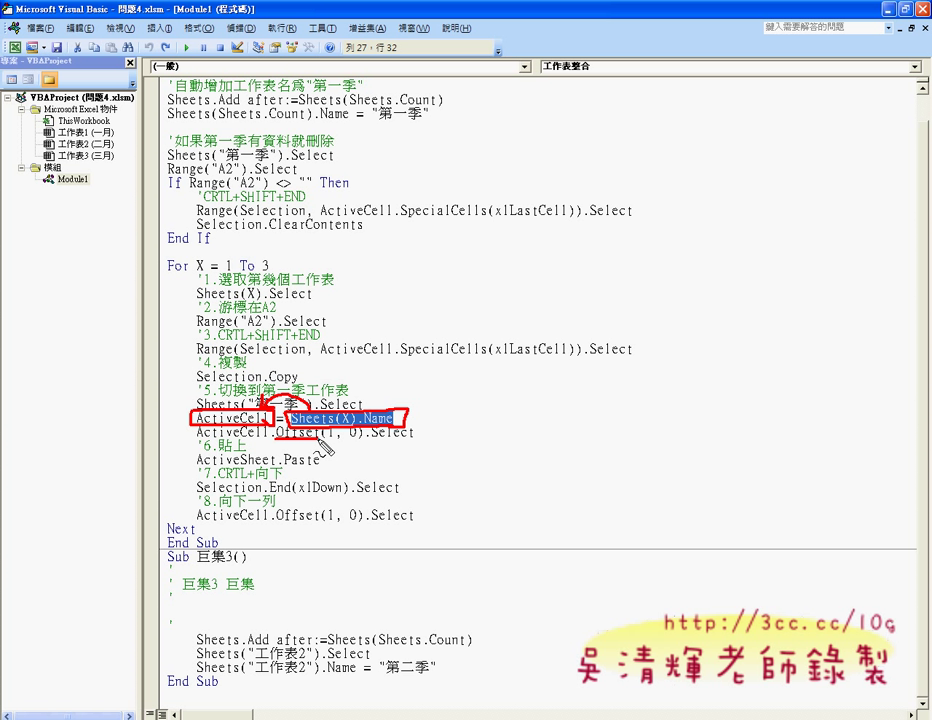
# Step: Underline the Offset and Select code lines in the VBA editor, then clear the annotations
pyautogui.moveTo(327, 433); pyautogui.dragTo(358, 438)
pyautogui.moveTo(368, 443); pyautogui.dragTo(414, 445)
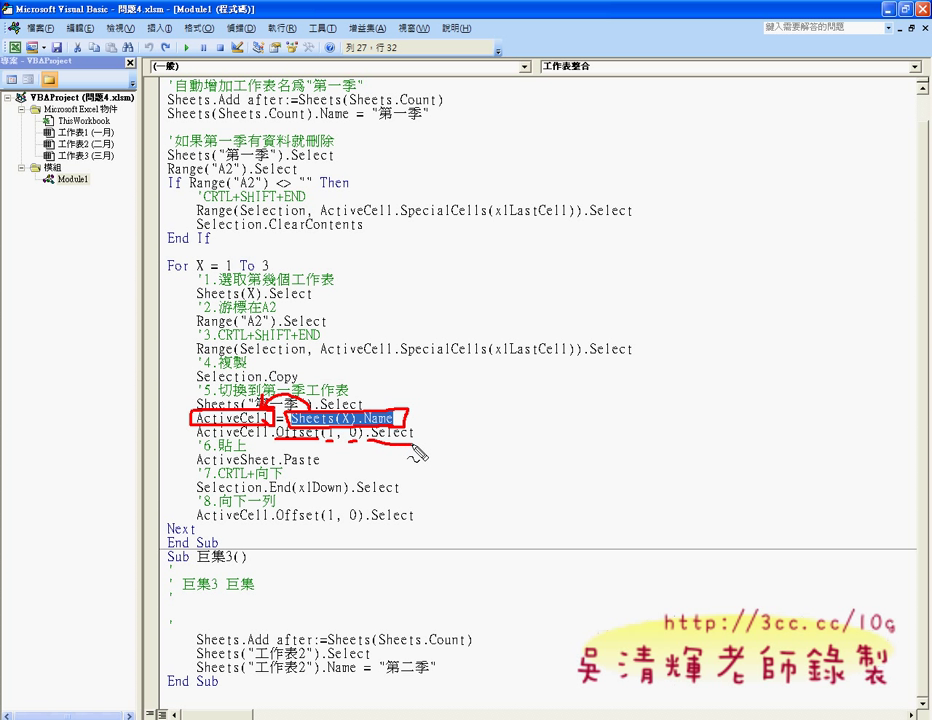
pyautogui.press('Escape')
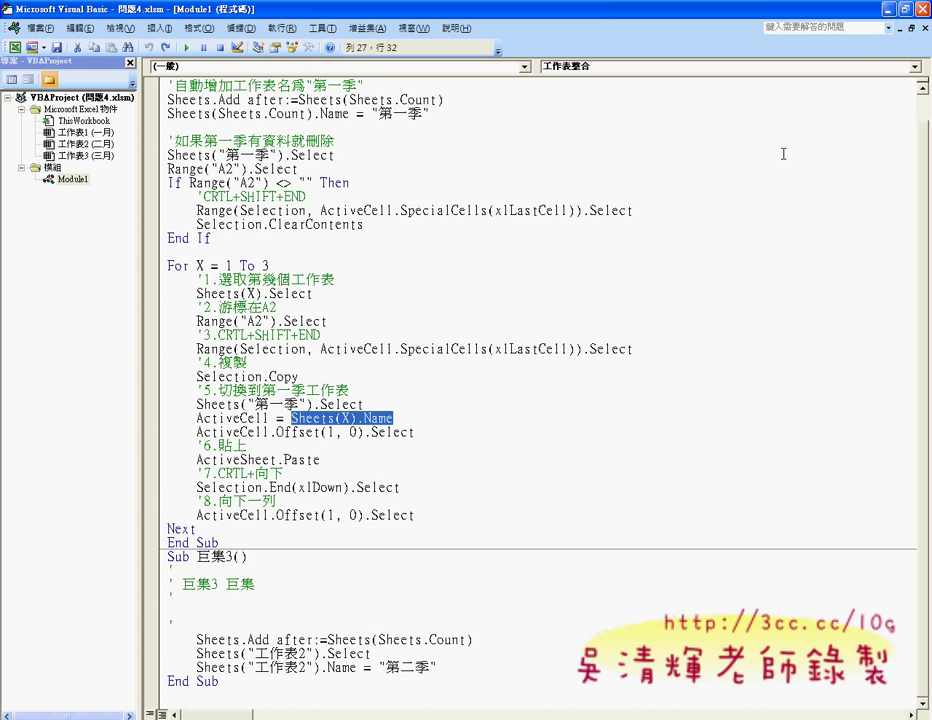
pyautogui.scroll(1, 458, 118)
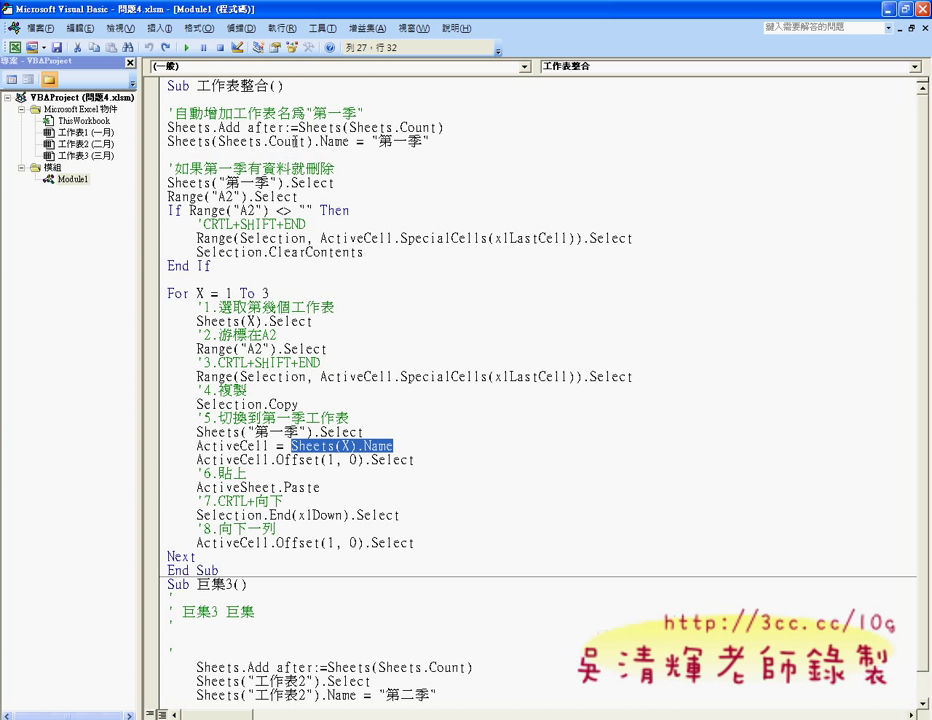
pyautogui.moveTo(197, 86); pyautogui.dragTo(268, 88)
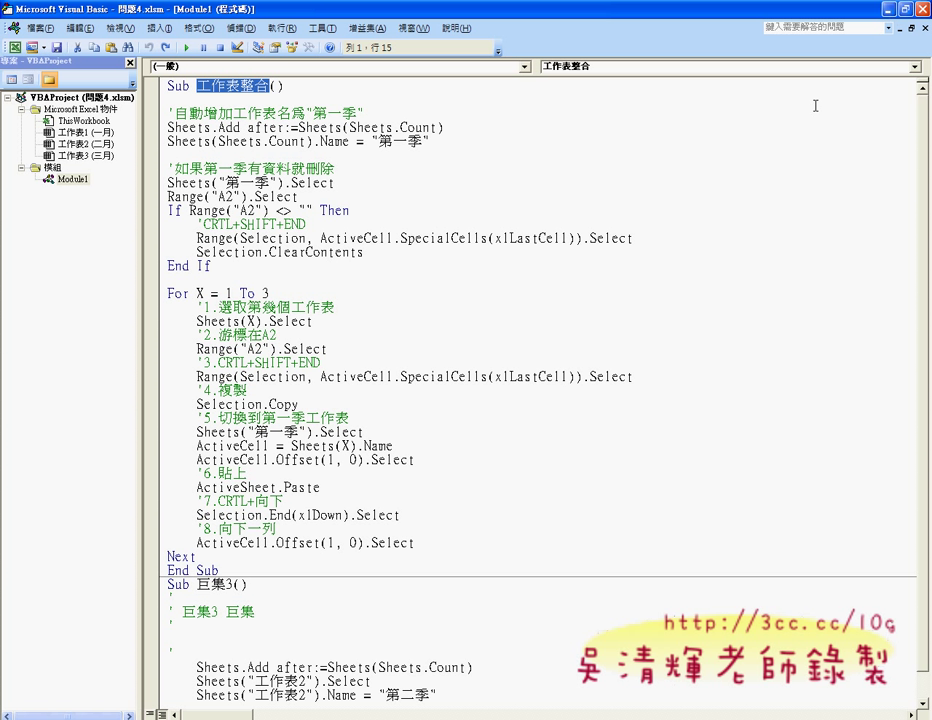
# Step: Return to the workbook's 一月 sheet and start recording a macro named 工作表整合2
pyautogui.click(889, 12)
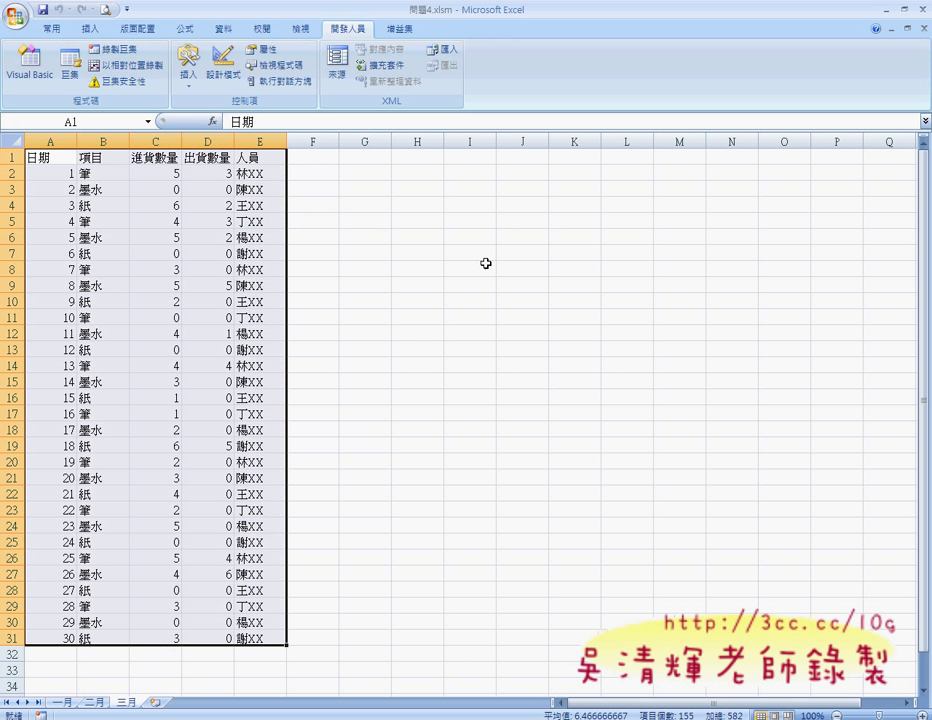
pyautogui.click(63, 702)
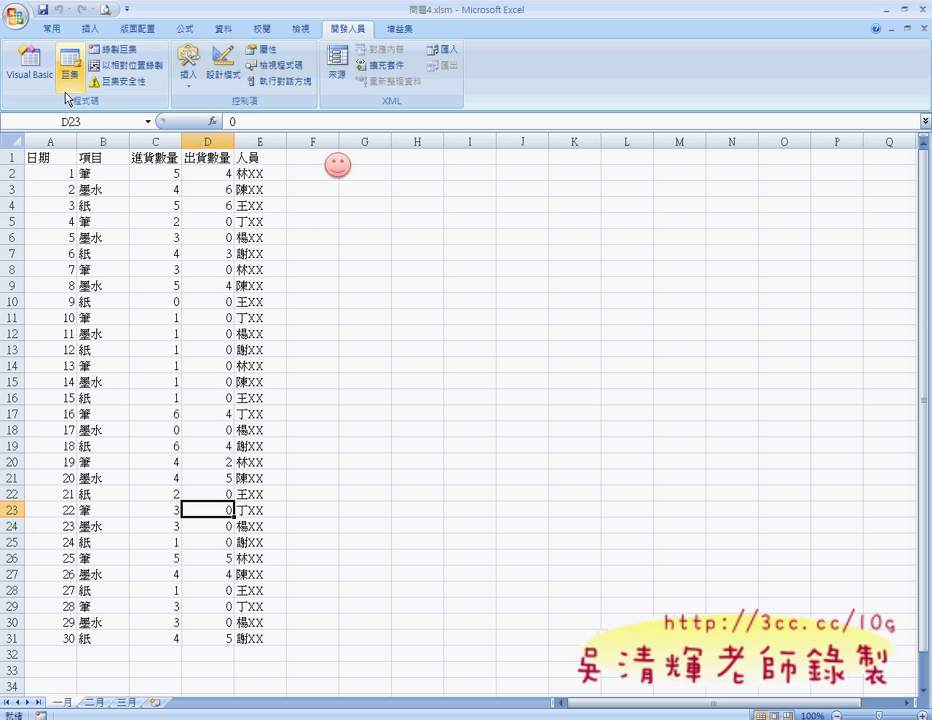
pyautogui.click(121, 55)
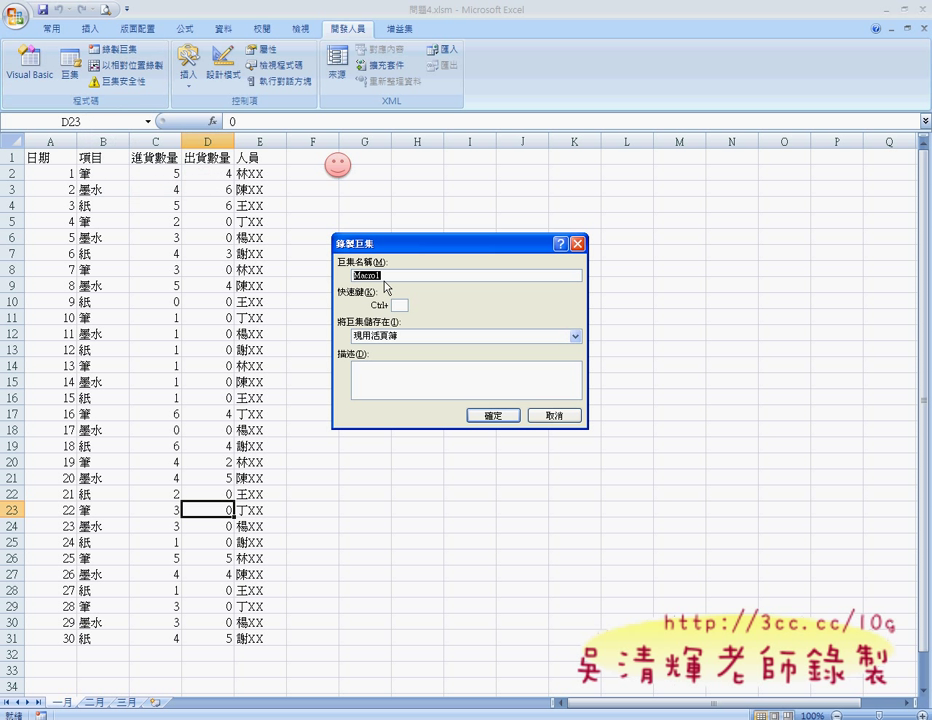
pyautogui.write('工作表整合')
pyautogui.write('2')
pyautogui.click(491, 418)
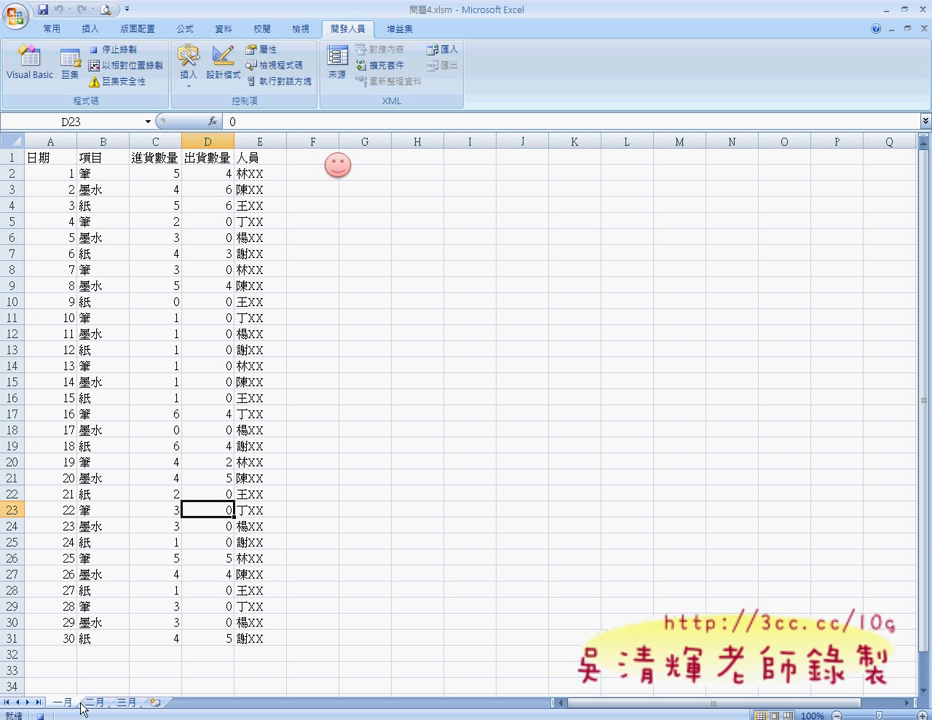
# Step: End the macro recording and display the 二月 sheet
pyautogui.click(128, 50)
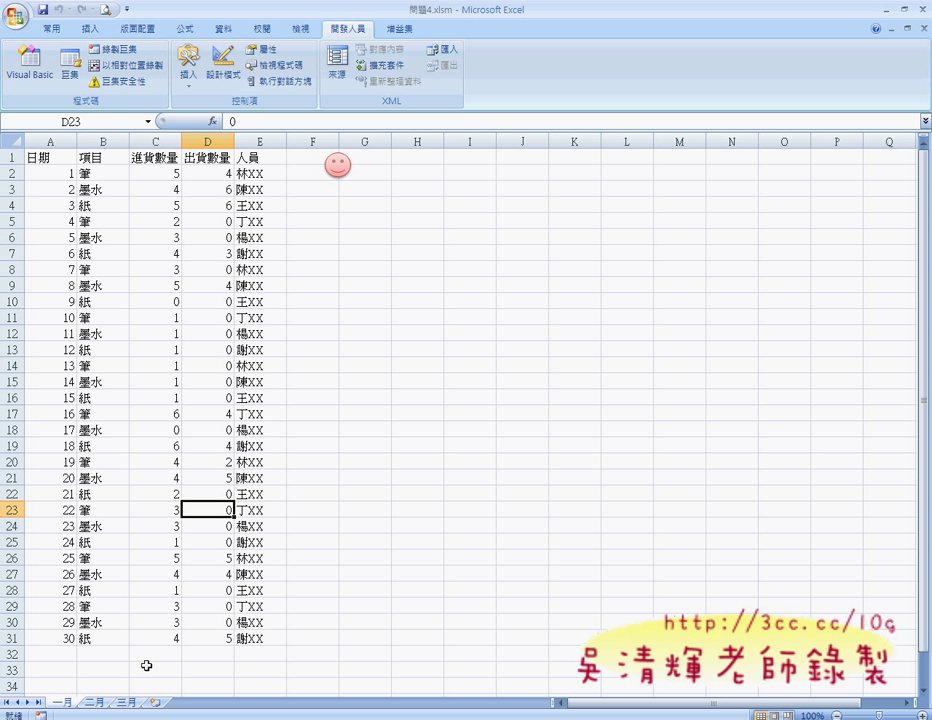
pyautogui.click(99, 705)
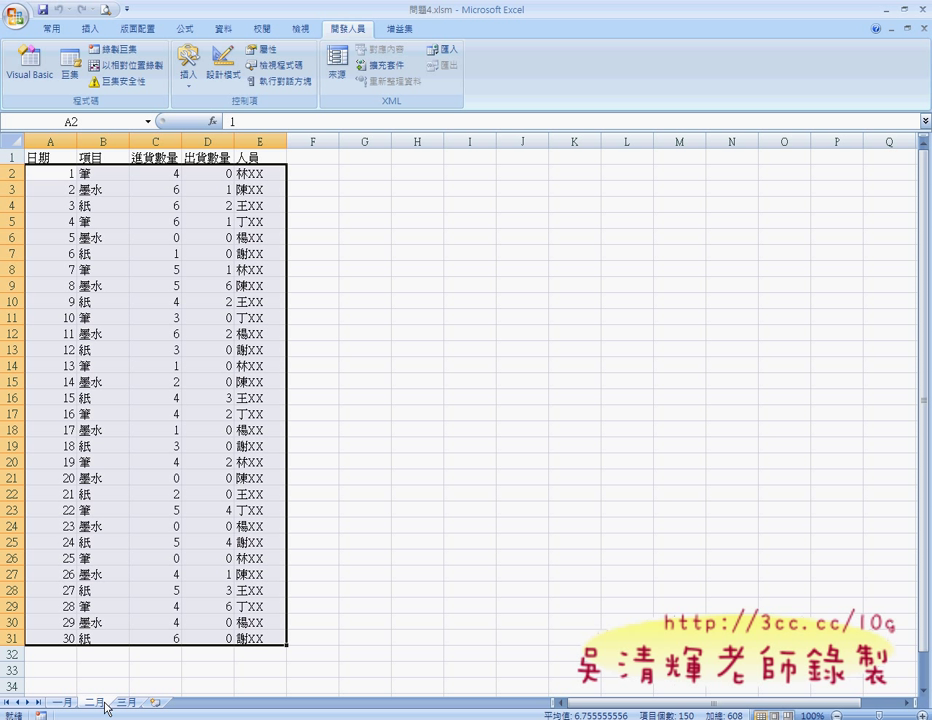
# Step: Re-record macro 工作表整合2, replacing the existing one, with sheet 一月 active
pyautogui.click(112, 48)
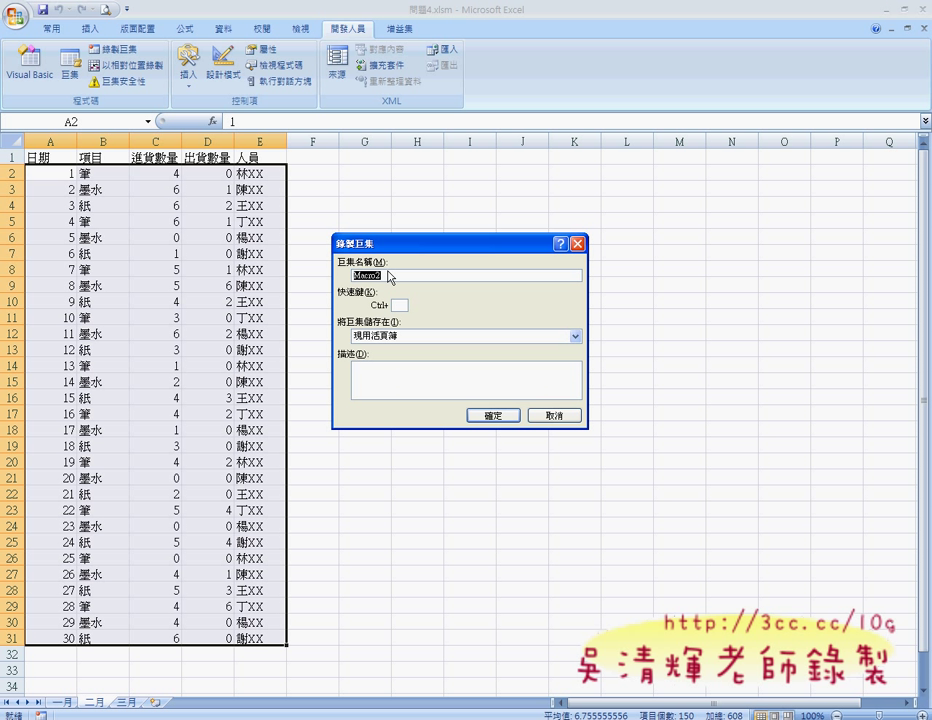
pyautogui.write('工作表整合2')
pyautogui.click(510, 416)
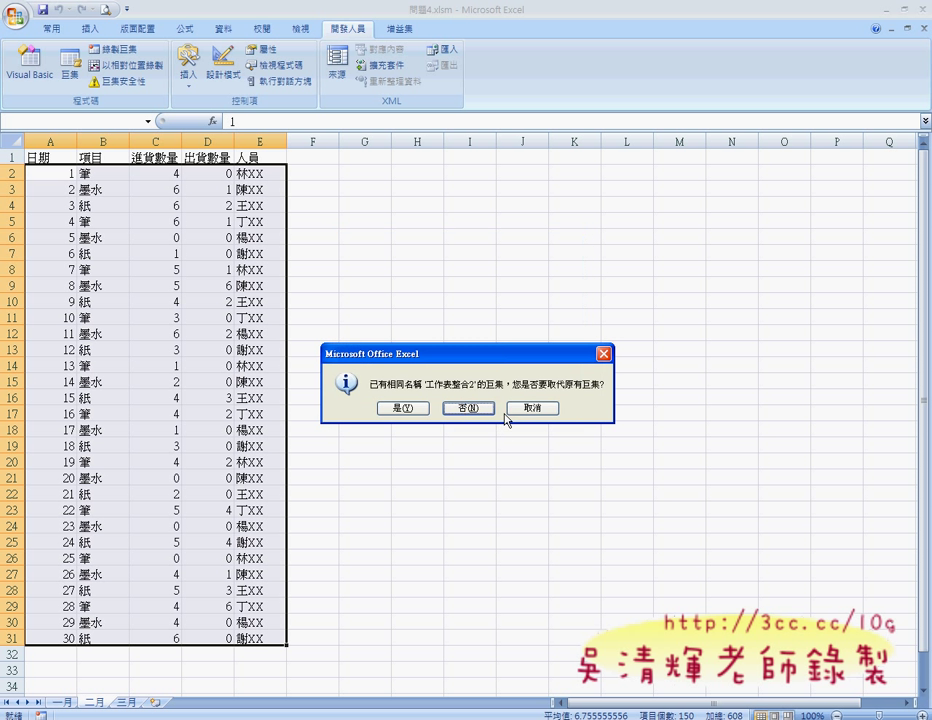
pyautogui.click(404, 408)
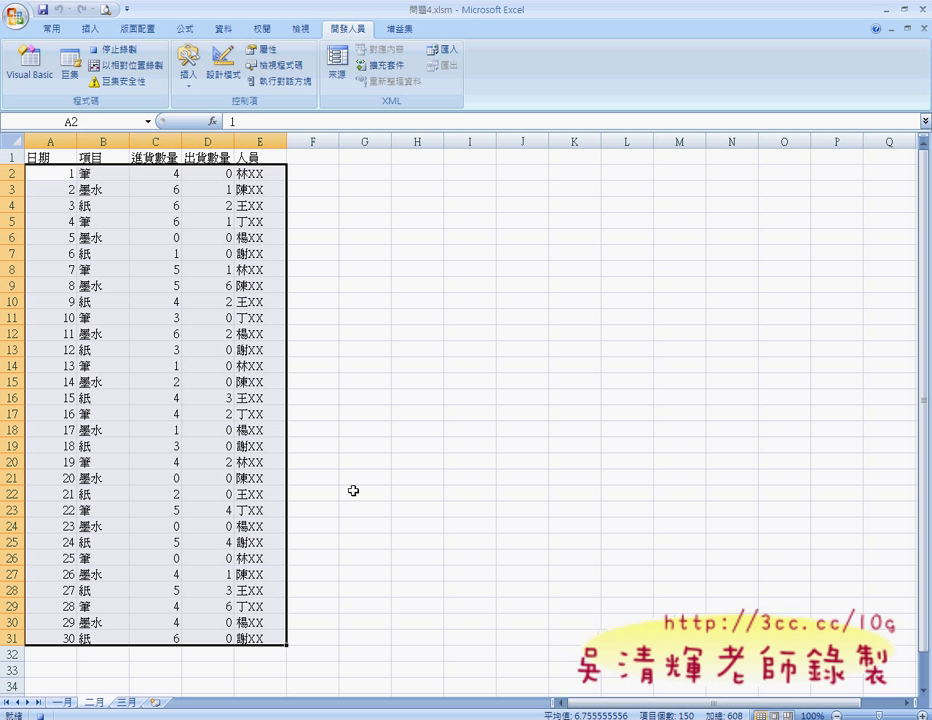
pyautogui.click(66, 703)
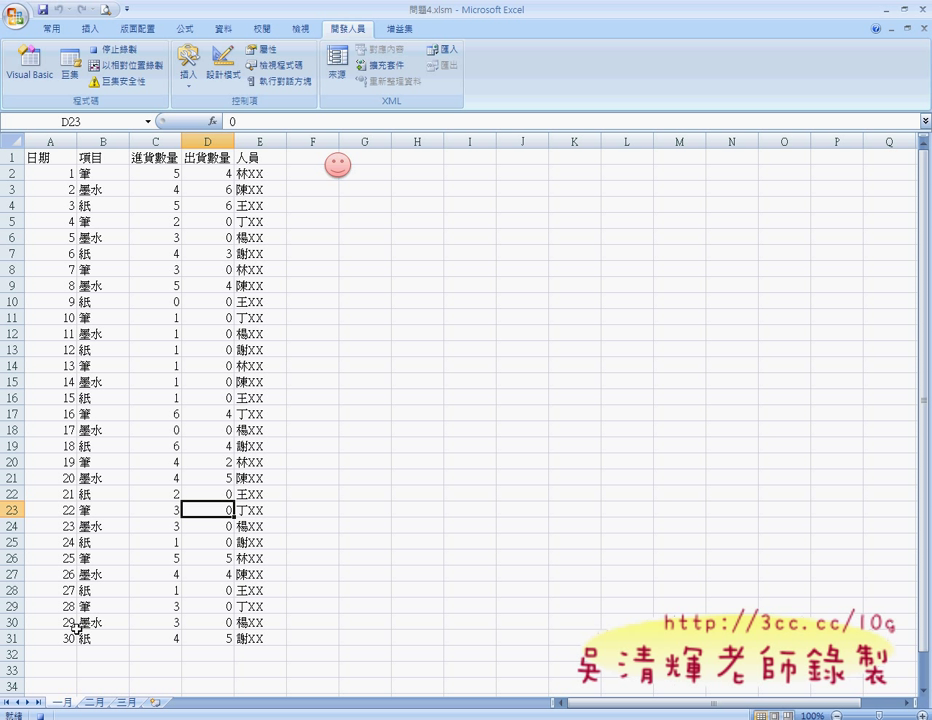
# Step: Copy the January data range A2:E31, excluding the header row
pyautogui.click(66, 175)
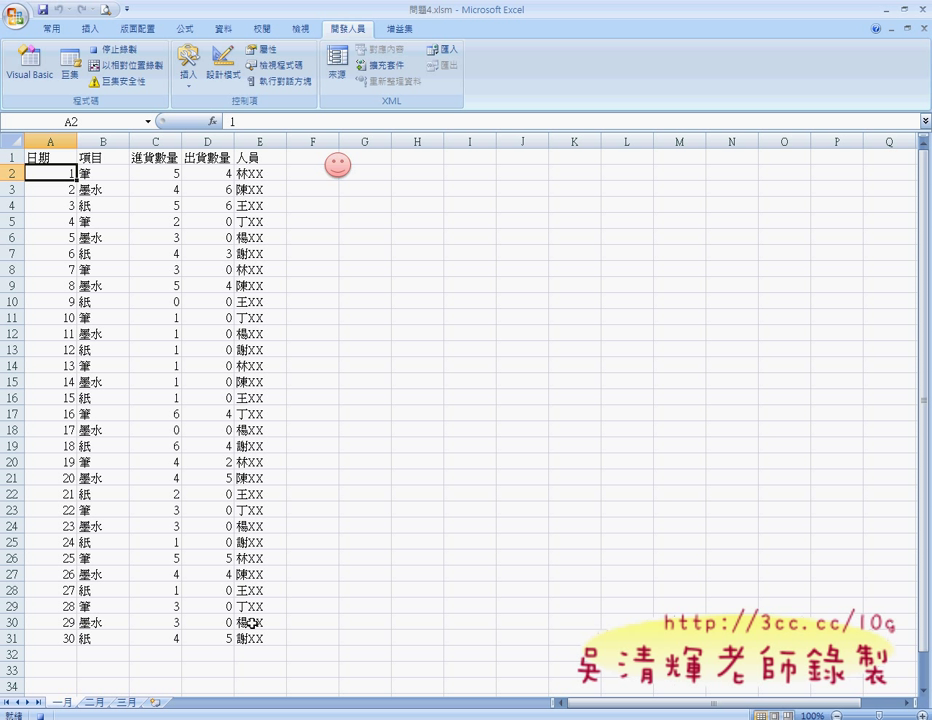
pyautogui.hotkey('ctrl', 'shift', 'End')
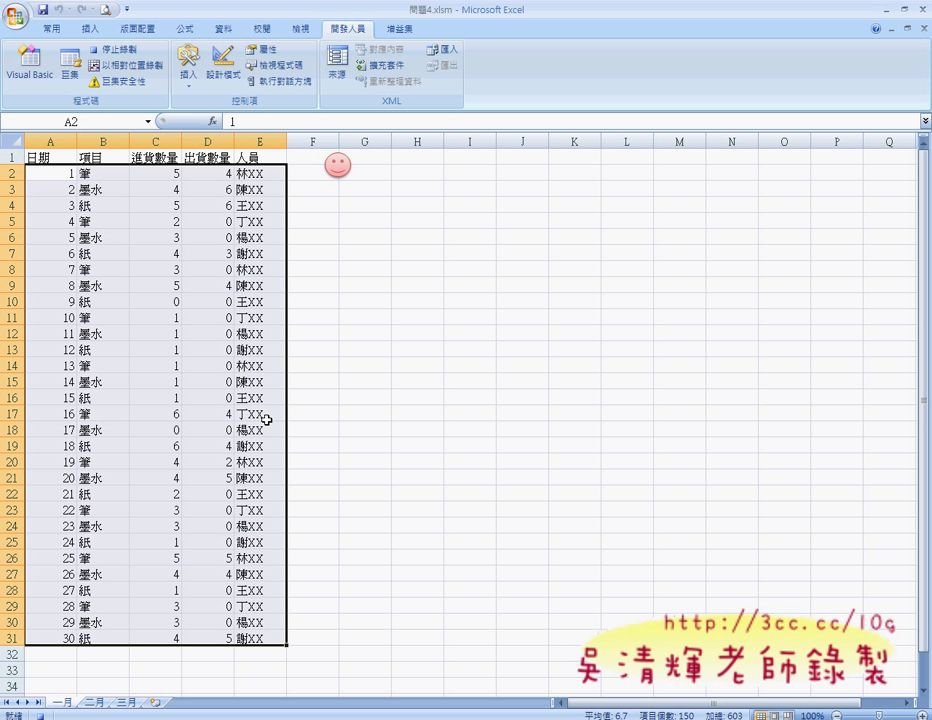
pyautogui.hotkey('ctrl', 'c')
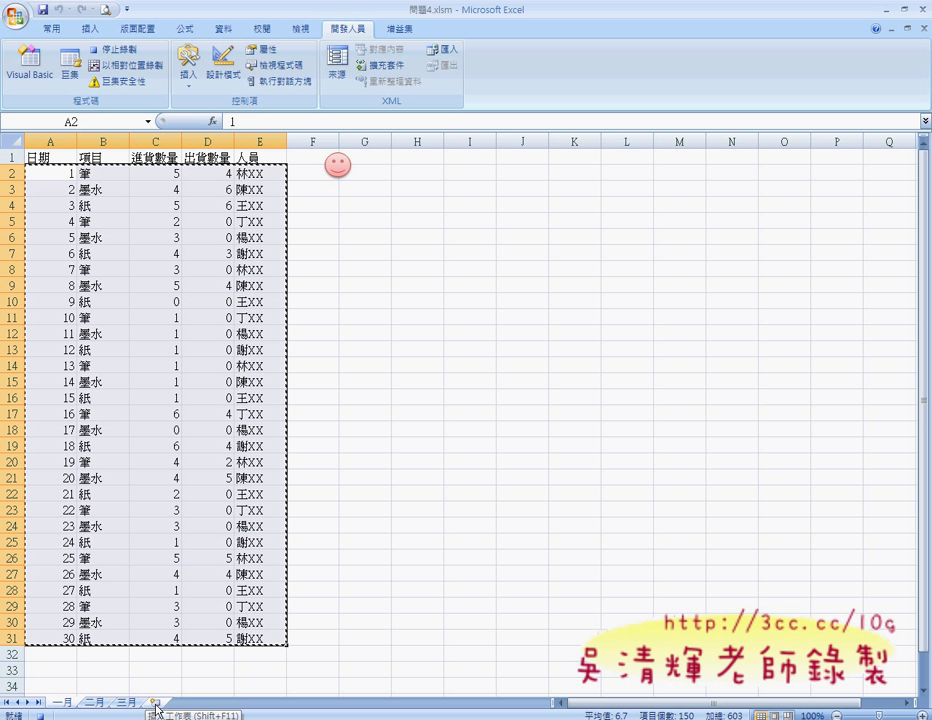
# Step: Insert a new worksheet after 三月 and rename it 第一季 using Zhuyin input
pyautogui.click(157, 706)
pyautogui.doubleClick(162, 702)
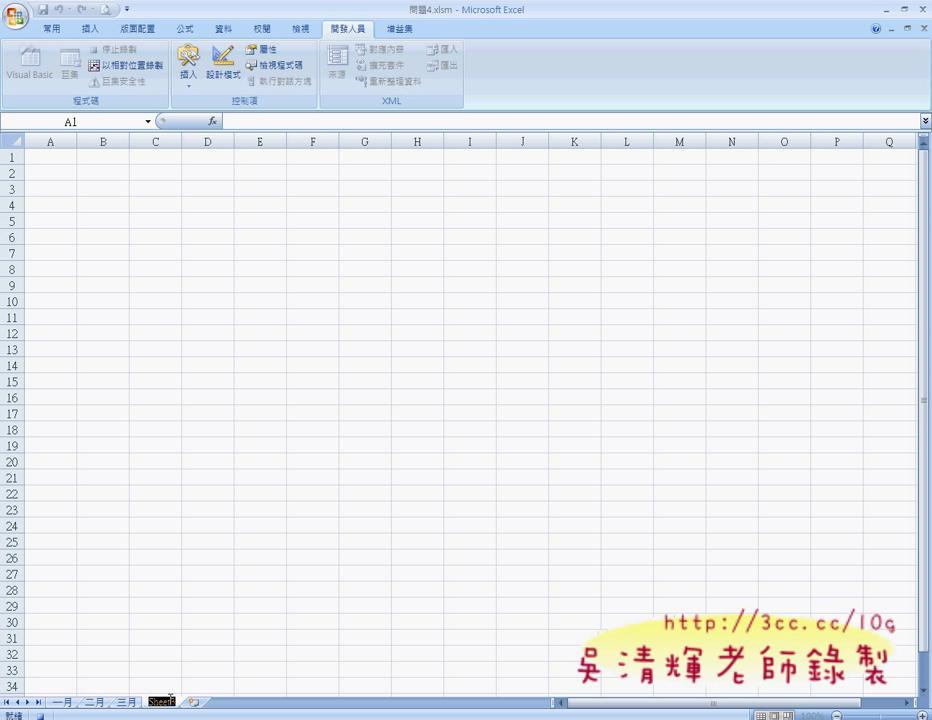
pyautogui.press('BackSpace')
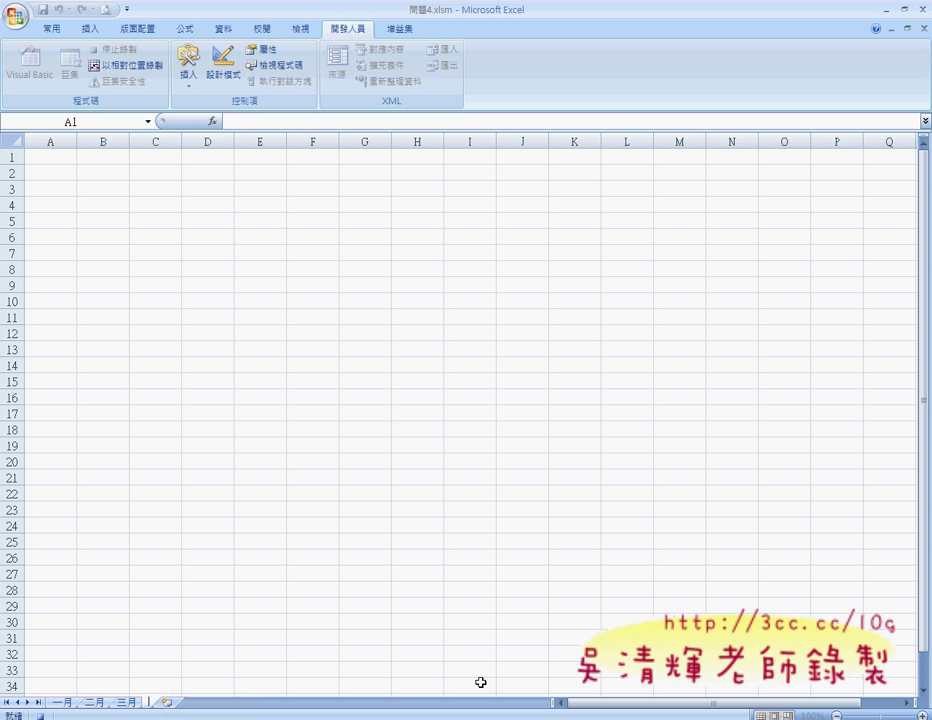
pyautogui.click(815, 716)
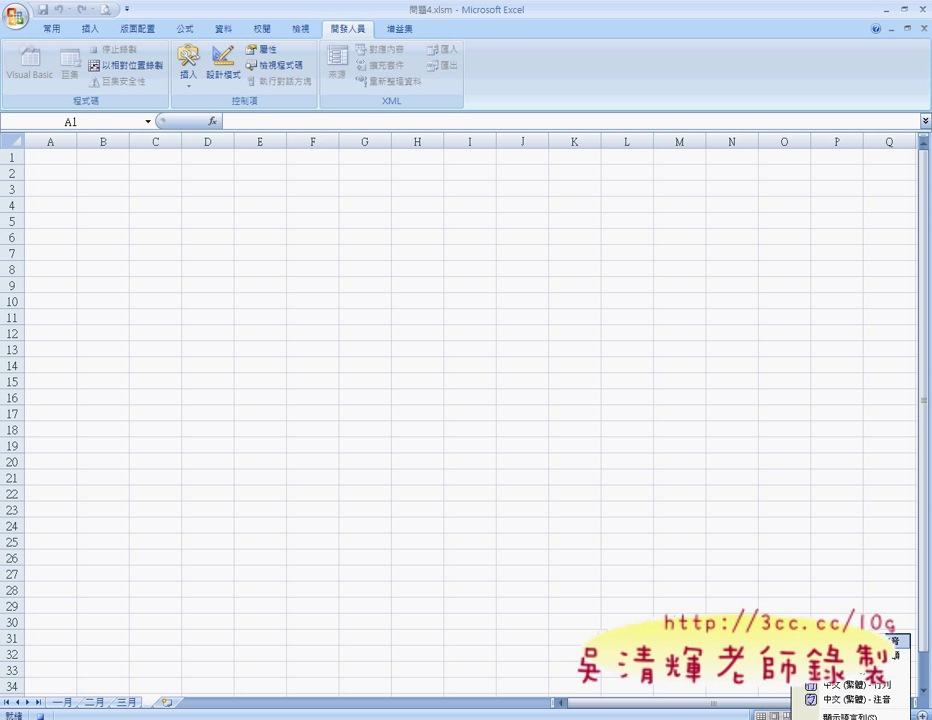
pyautogui.click(815, 700)
pyautogui.write('ㄉˋ')
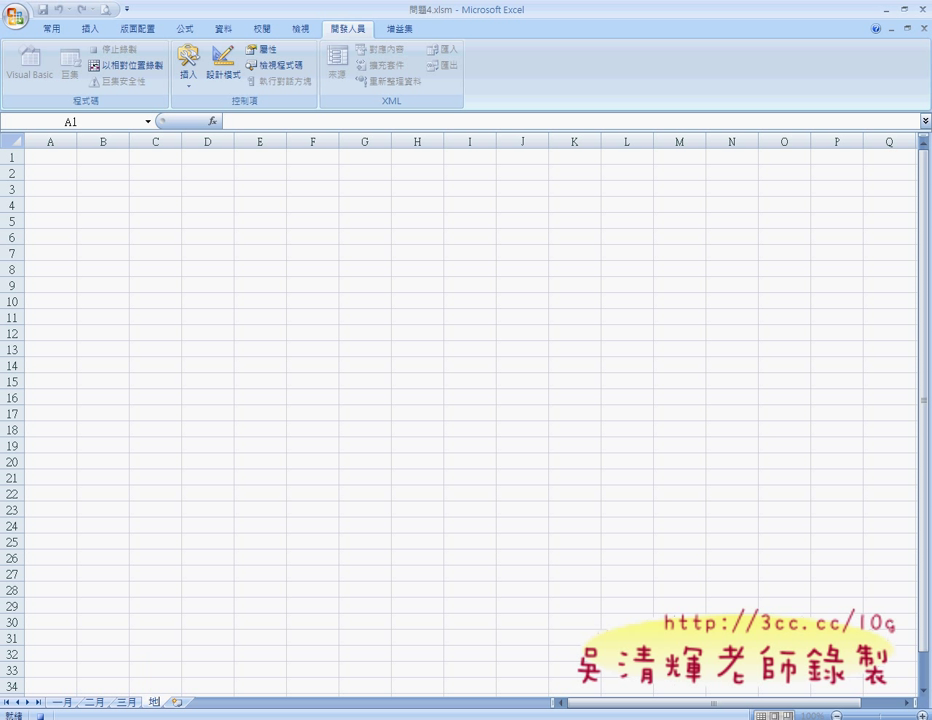
pyautogui.write('ㄧ')
pyautogui.press('space')
pyautogui.write('ㄐㄧˋ')
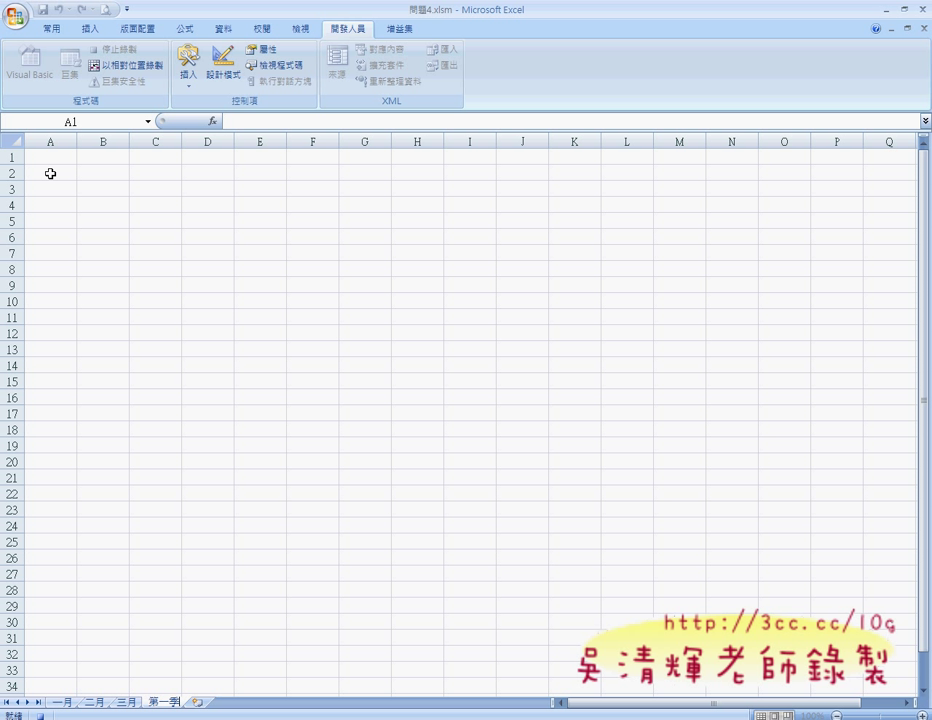
# Step: Paste the January rows at A2 of 第一季, then move to empty row A32
pyautogui.click(50, 174)
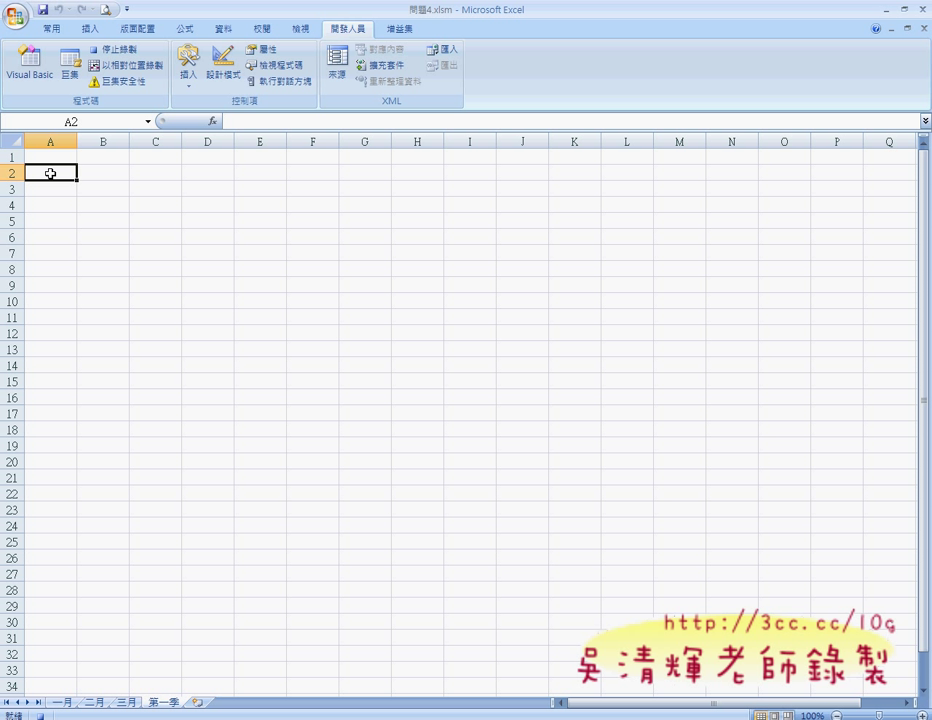
pyautogui.hotkey('ctrl', 'v')
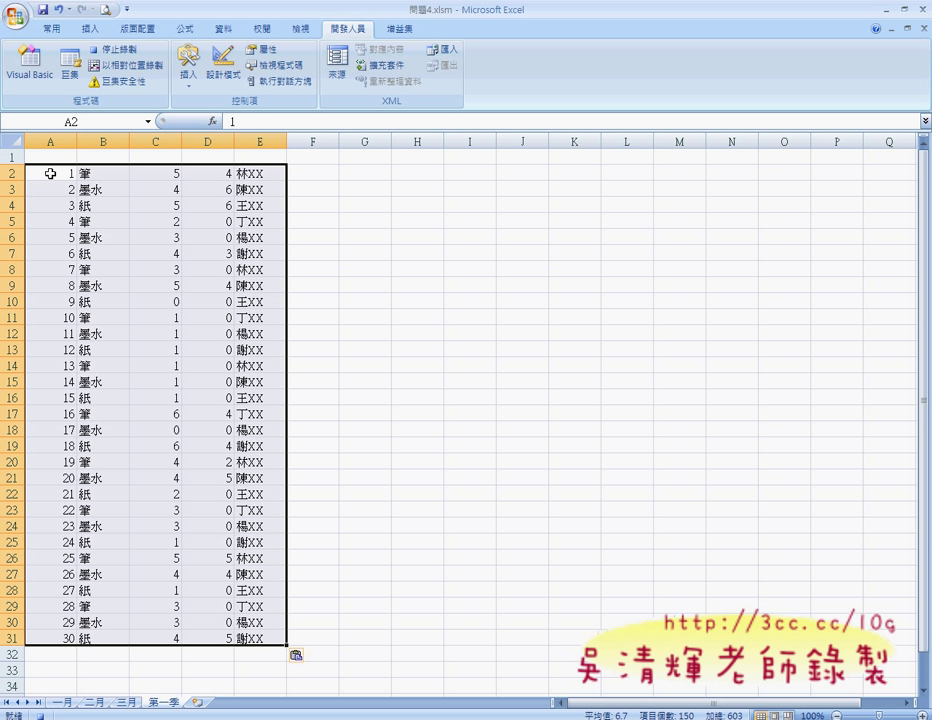
pyautogui.hotkey('ctrl', 'Down')
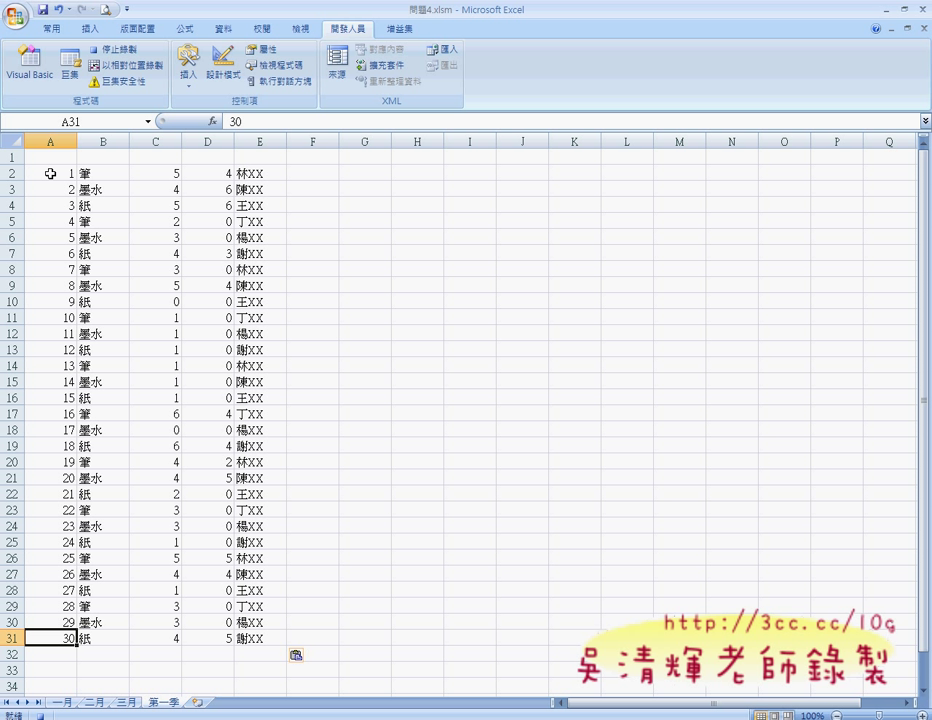
pyautogui.press('Down')
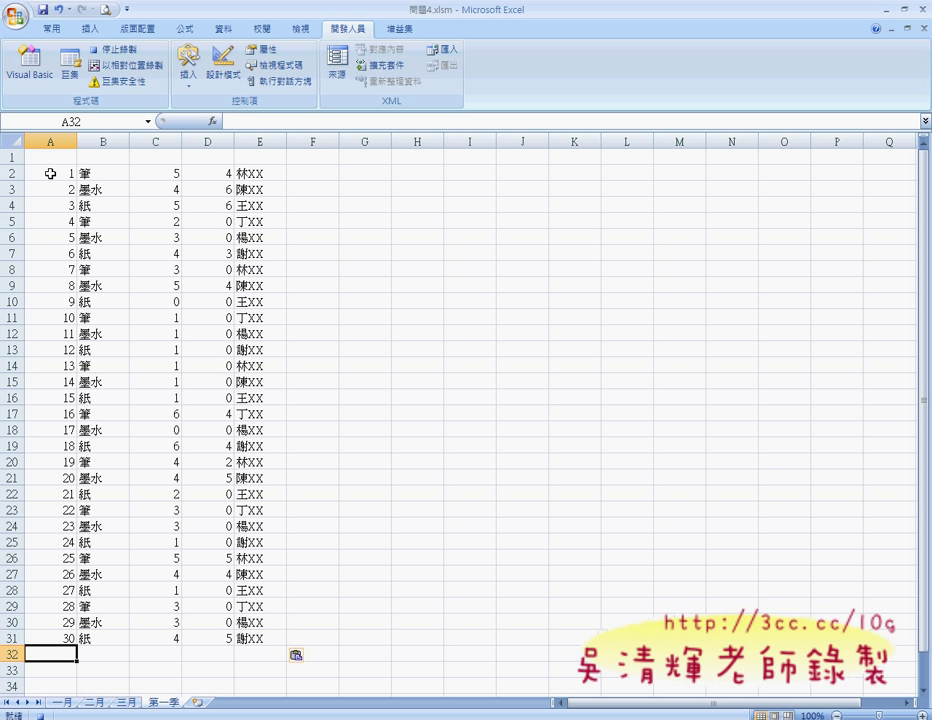
# Step: Stop recording and open macro 工作表整合2 in the VBA editor for editing
pyautogui.click(114, 52)
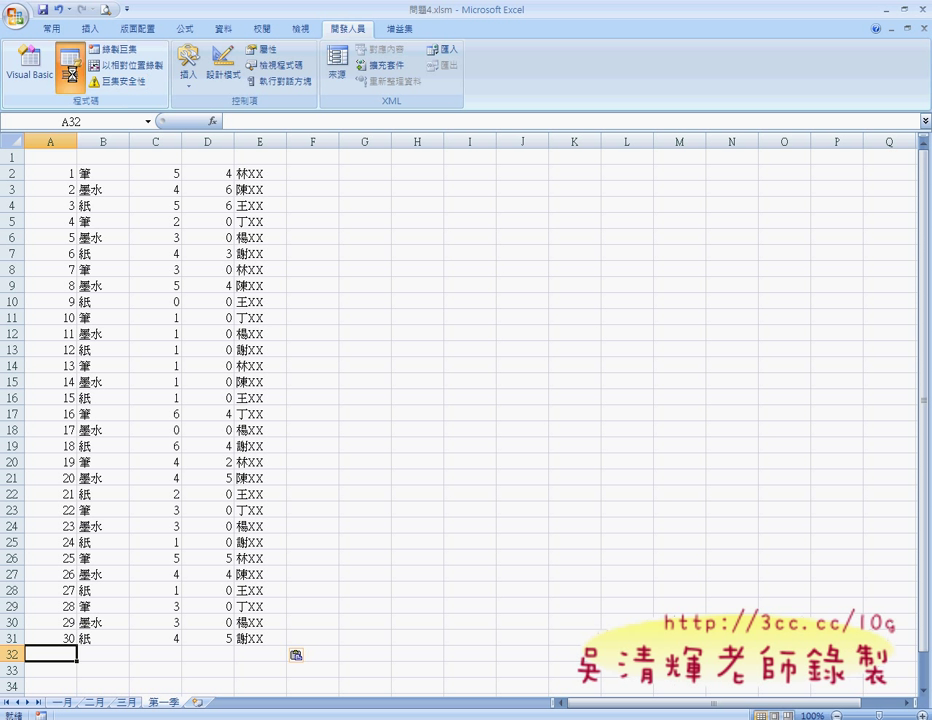
pyautogui.click(70, 62)
pyautogui.click(400, 272)
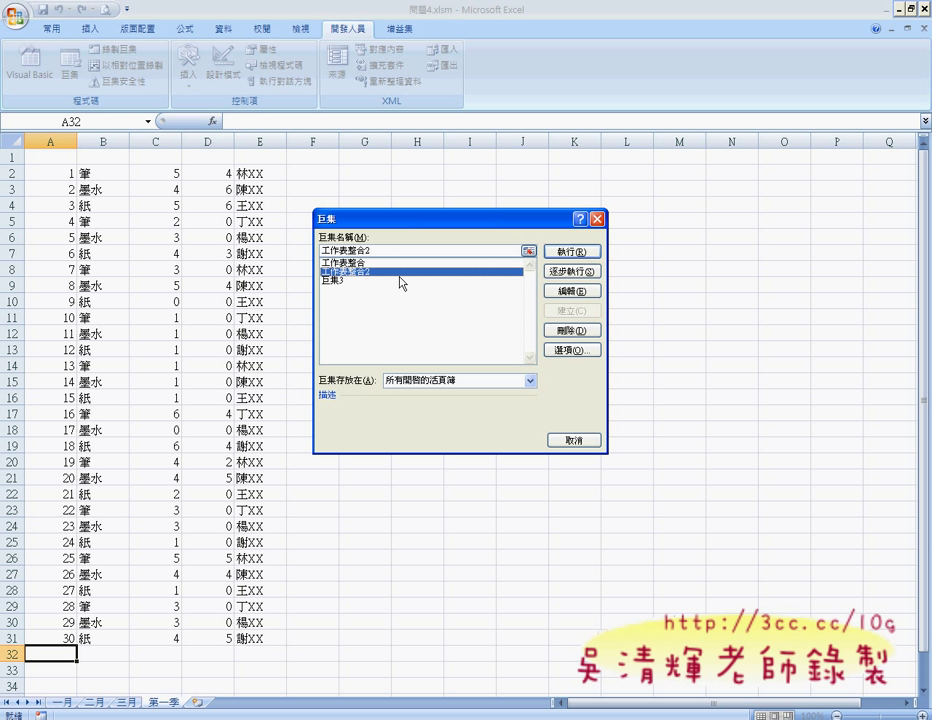
pyautogui.click(587, 292)
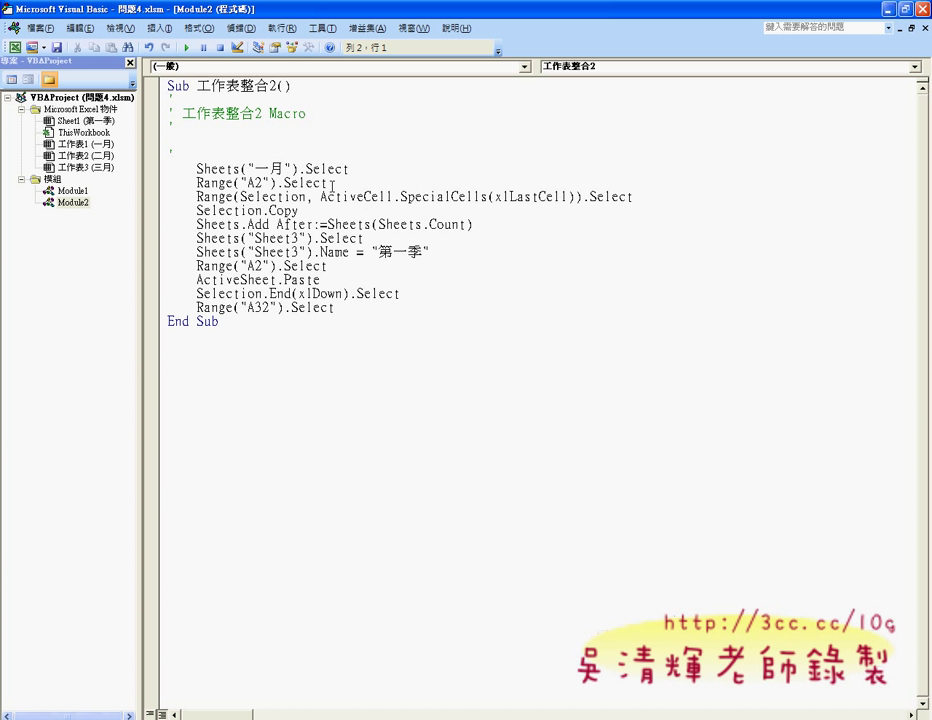
pyautogui.moveTo(256, 169); pyautogui.dragTo(284, 169)
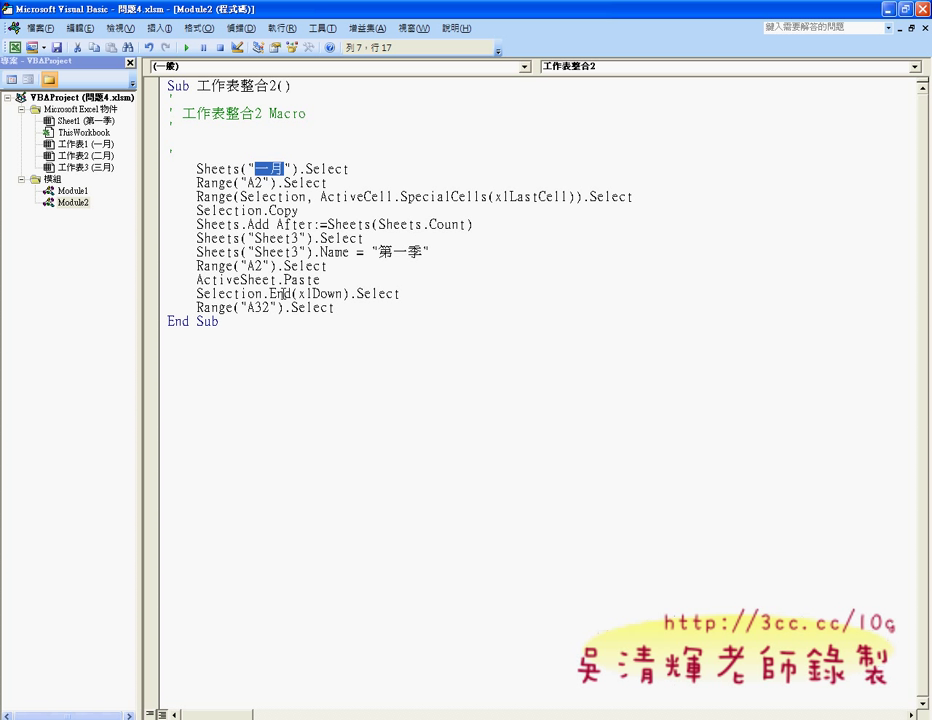
pyautogui.moveTo(337, 307); pyautogui.dragTo(170, 172)
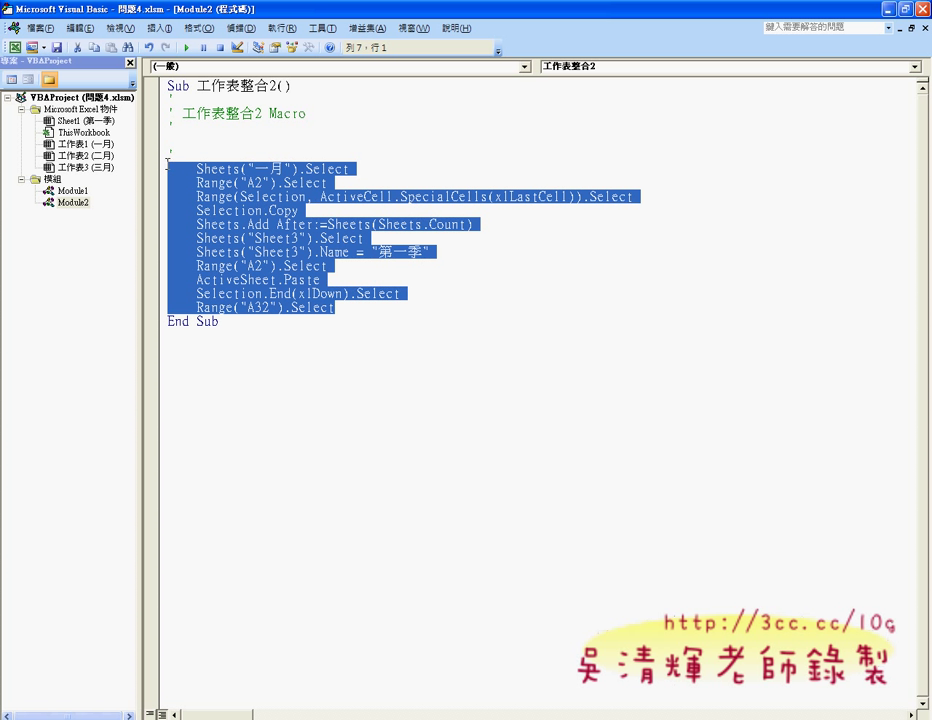